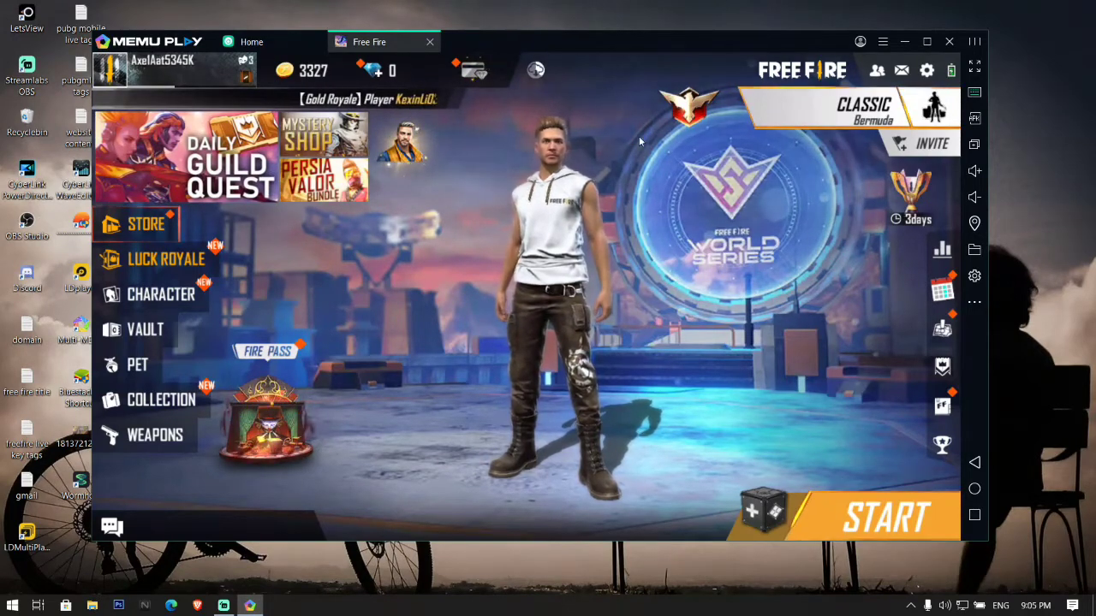
Open the game's custom HUD from its Controls settings and bring up the emulator's key-mapping editor over it.
{"action": "key", "text": "Escape"}
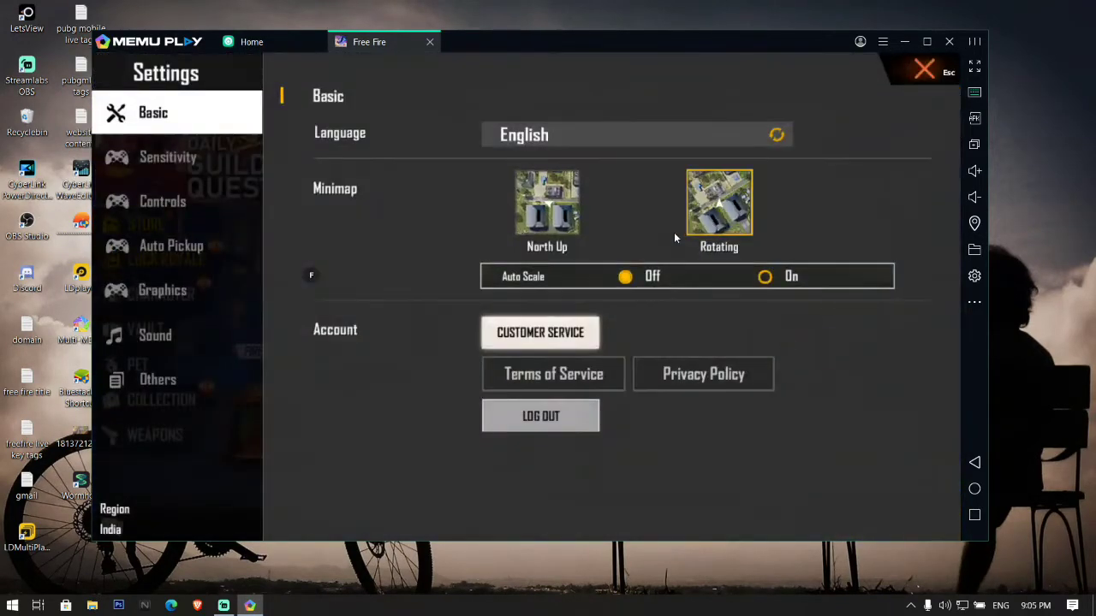
{"action": "left_click", "coordinate": [173, 212]}
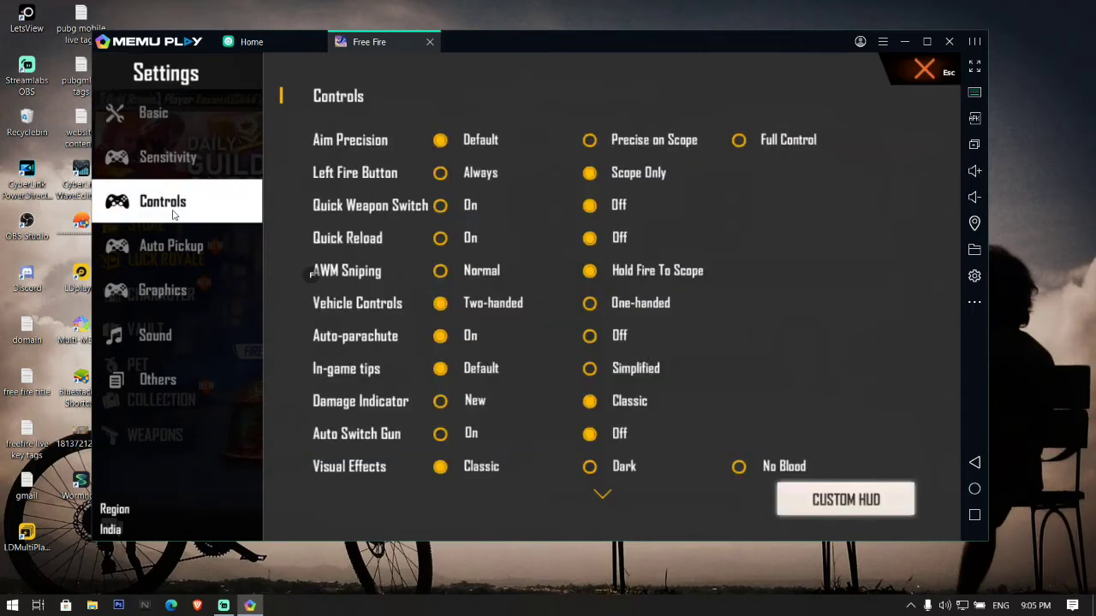
{"action": "left_click", "coordinate": [853, 505]}
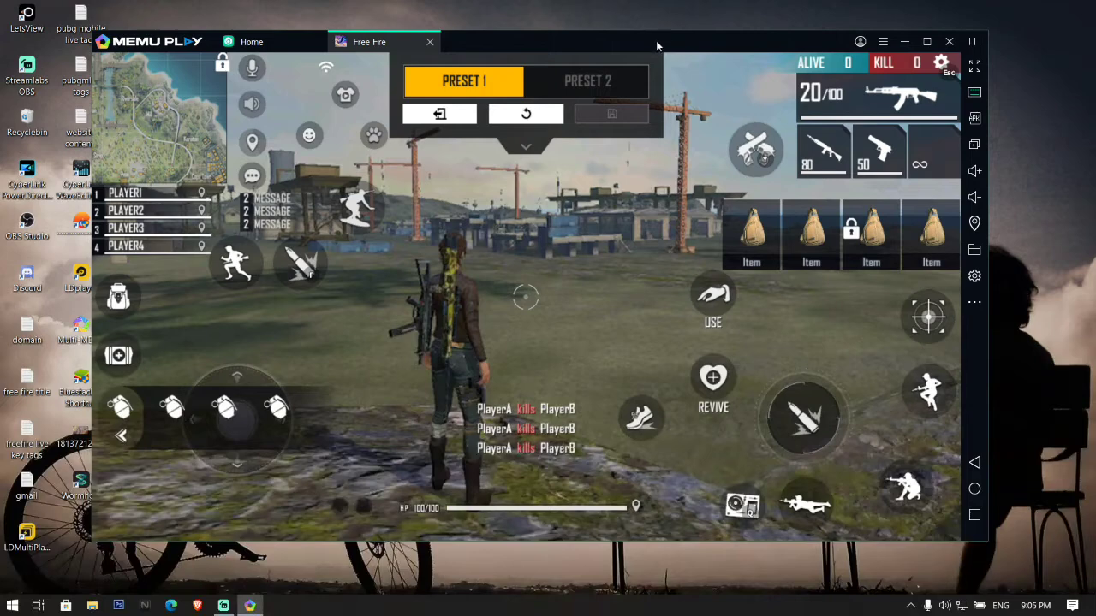
{"action": "left_click_drag", "start_coordinate": [656, 41], "coordinate": [632, 41]}
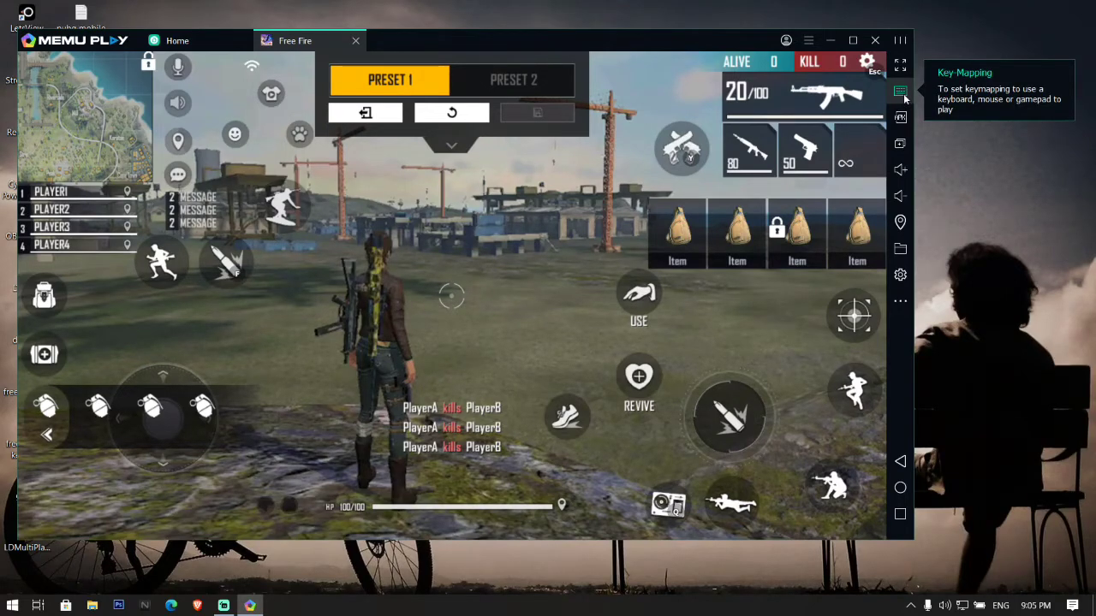
{"action": "left_click", "coordinate": [902, 94]}
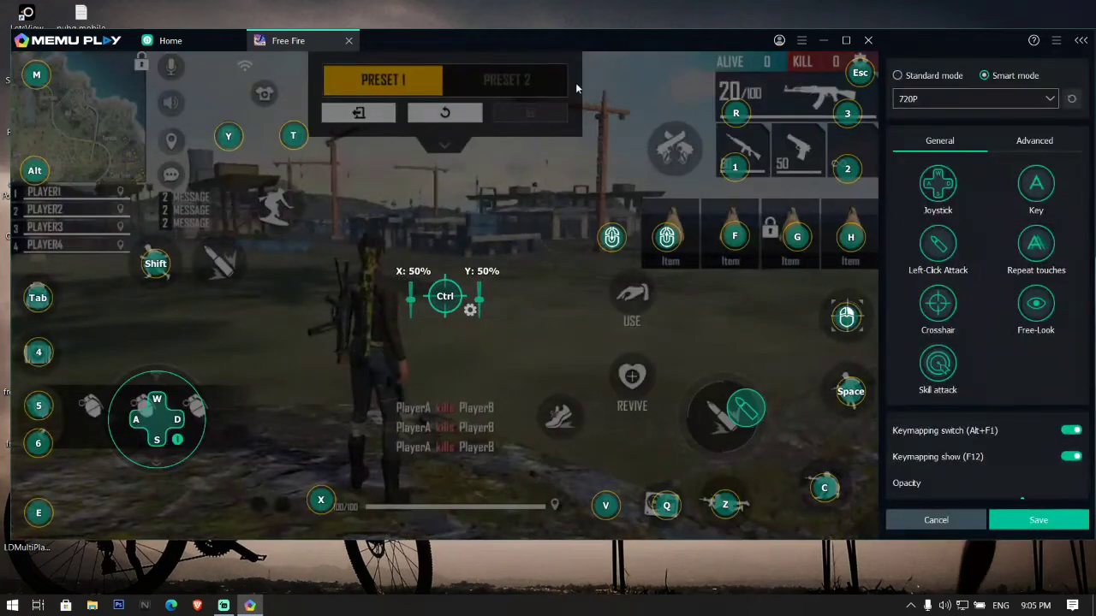
{"action": "left_click_drag", "start_coordinate": [539, 40], "coordinate": [546, 40]}
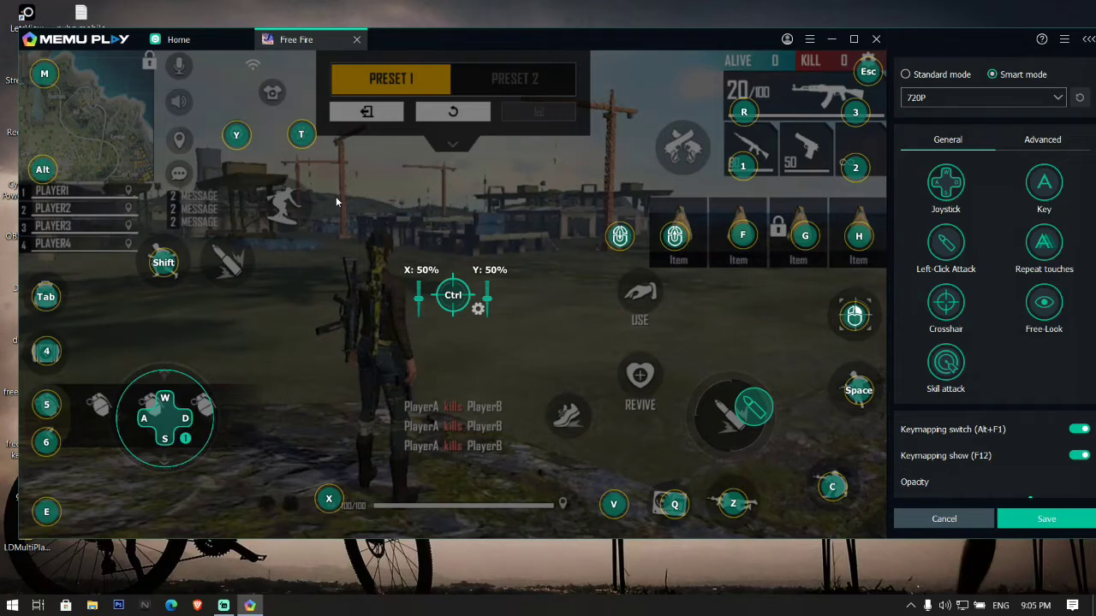
Delete the existing E key mapping and assign E to the sprint button above the movement joystick.
{"action": "left_click", "coordinate": [169, 268]}
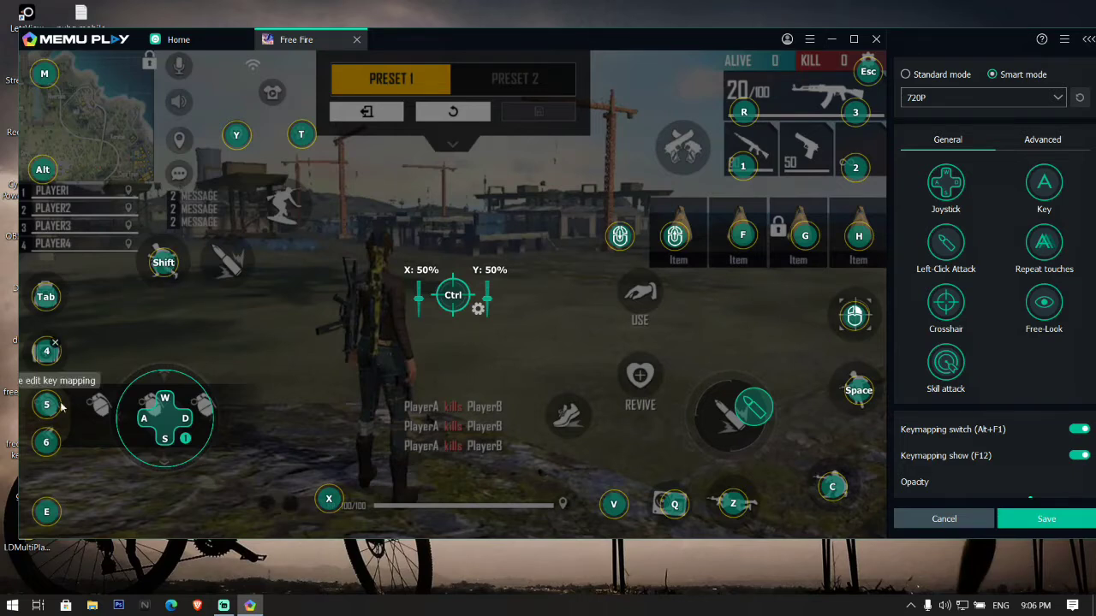
{"action": "left_click", "coordinate": [156, 454]}
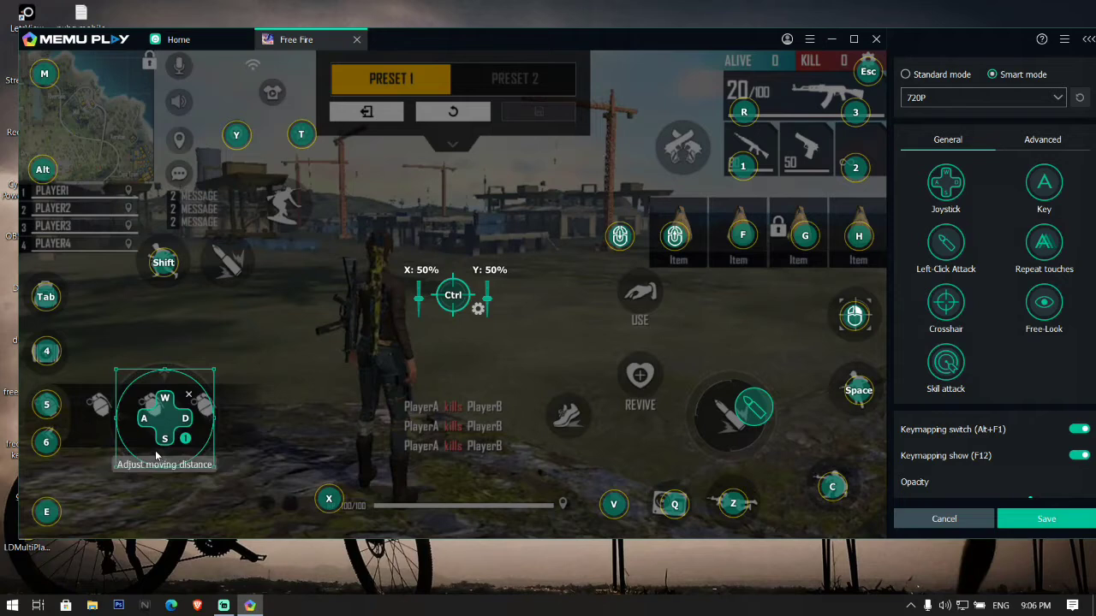
{"action": "left_click", "coordinate": [169, 264]}
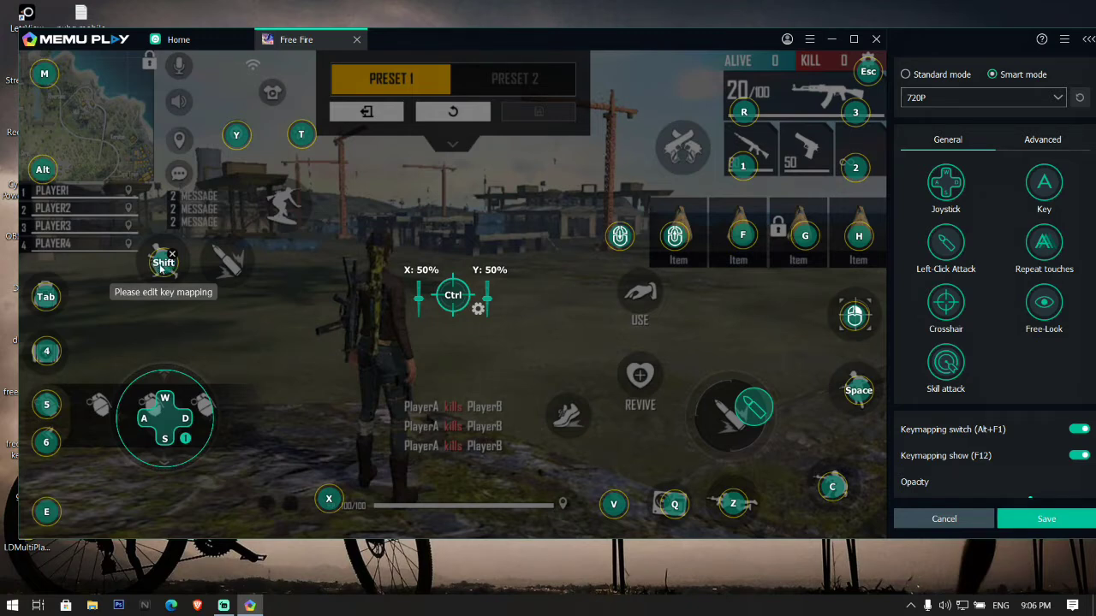
{"action": "left_click", "coordinate": [162, 263]}
{"action": "key", "text": "e"}
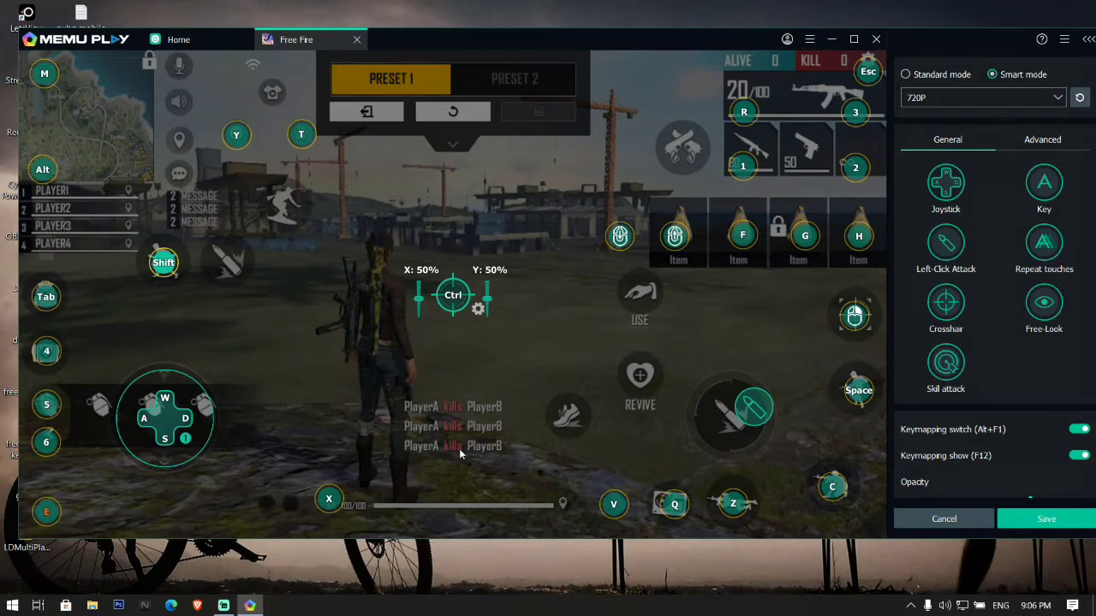
{"action": "left_click", "coordinate": [47, 511]}
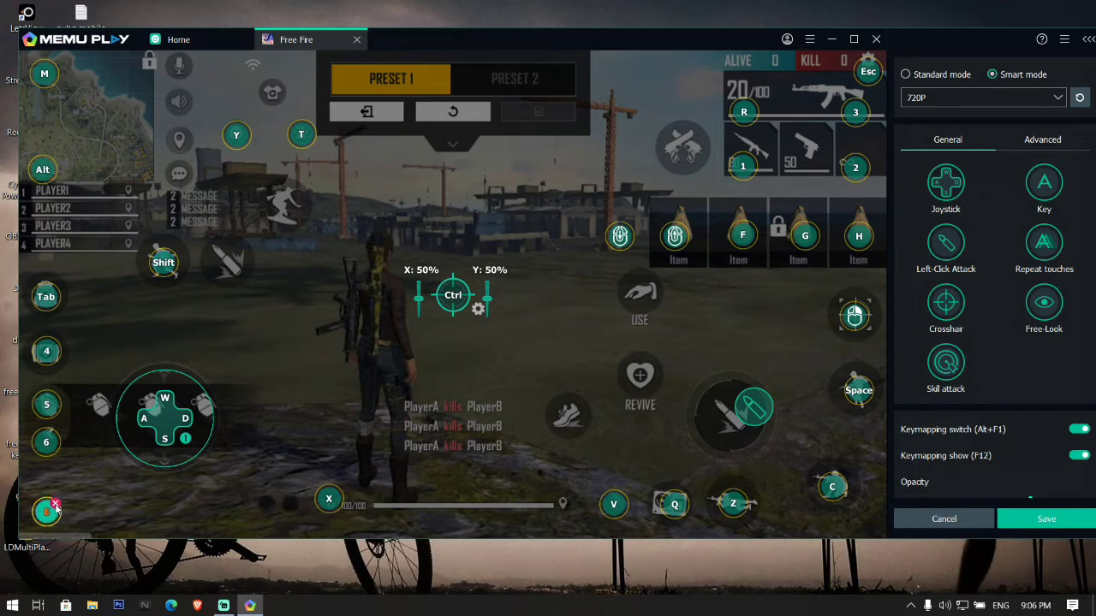
{"action": "left_click", "coordinate": [54, 506]}
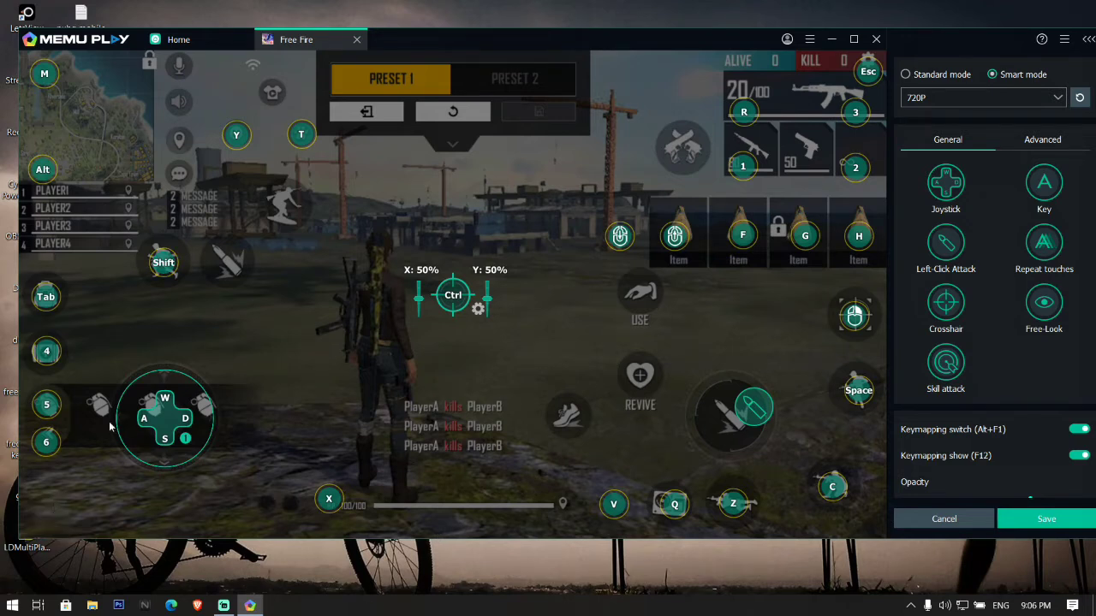
{"action": "left_click", "coordinate": [166, 267]}
{"action": "key", "text": "e"}
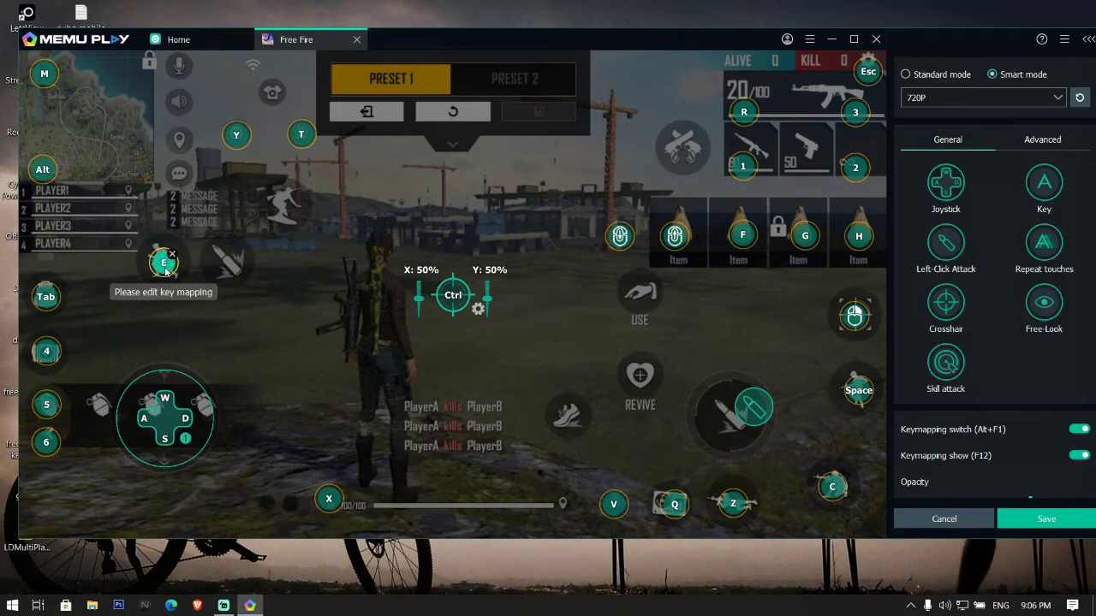
{"action": "left_click", "coordinate": [519, 341]}
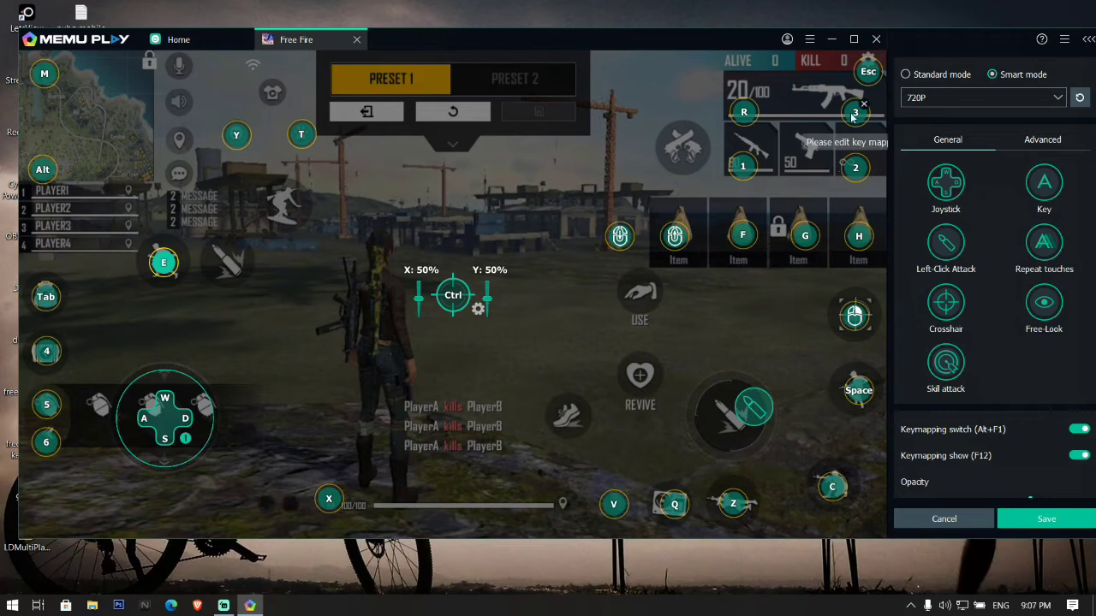
Move the 2 key mapping onto the second weapon slot and map key 3 to the third slot.
{"action": "left_click_drag", "start_coordinate": [853, 167], "coordinate": [806, 159]}
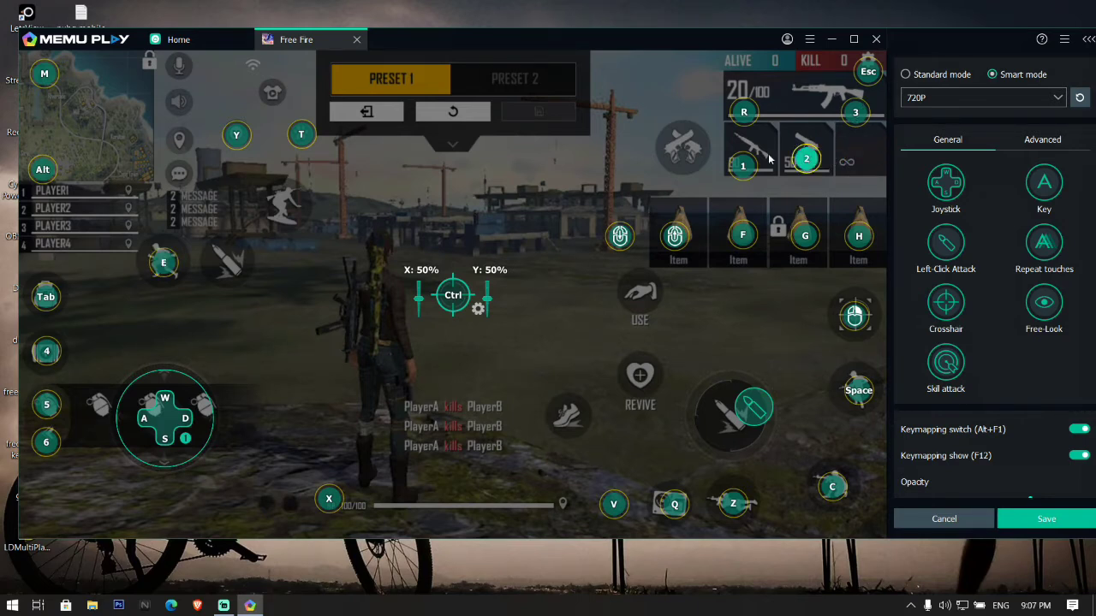
{"action": "left_click", "coordinate": [859, 149]}
{"action": "key", "text": "3"}
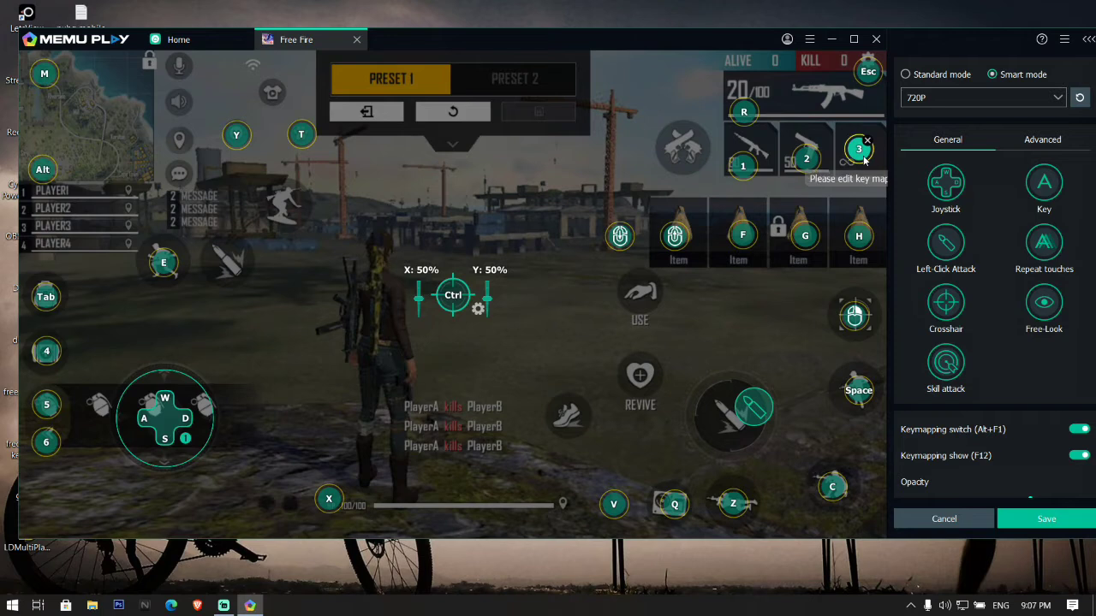
Add a mouse wheel up mapping beside the ammo count and a mouse wheel down mapping on the first weapon slot.
{"action": "left_click", "coordinate": [778, 105]}
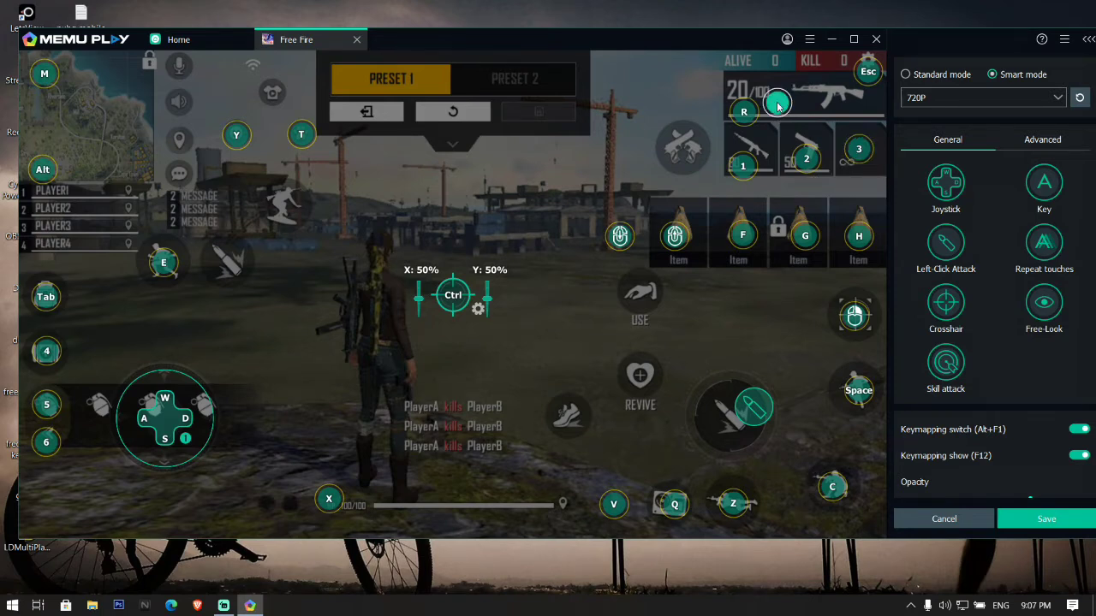
{"action": "scroll", "coordinate": [777, 105], "scroll_direction": "up", "scroll_amount": 1}
{"action": "scroll", "coordinate": [777, 104], "scroll_direction": "up", "scroll_amount": 1}
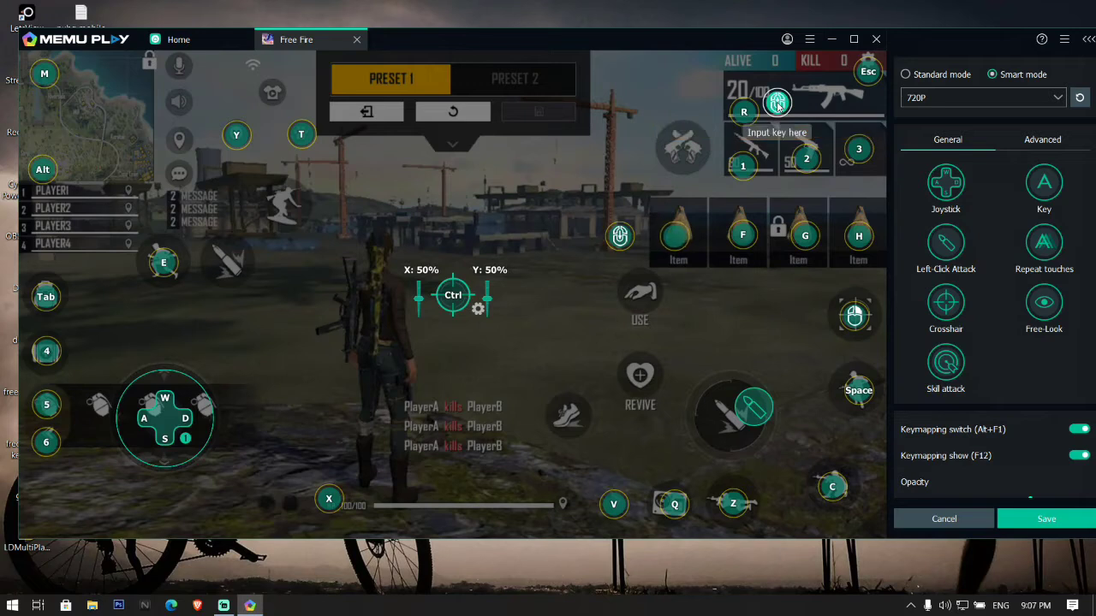
{"action": "left_click", "coordinate": [763, 155]}
{"action": "scroll", "coordinate": [768, 158], "scroll_direction": "down", "scroll_amount": 1}
{"action": "scroll", "coordinate": [768, 159], "scroll_direction": "down", "scroll_amount": 1}
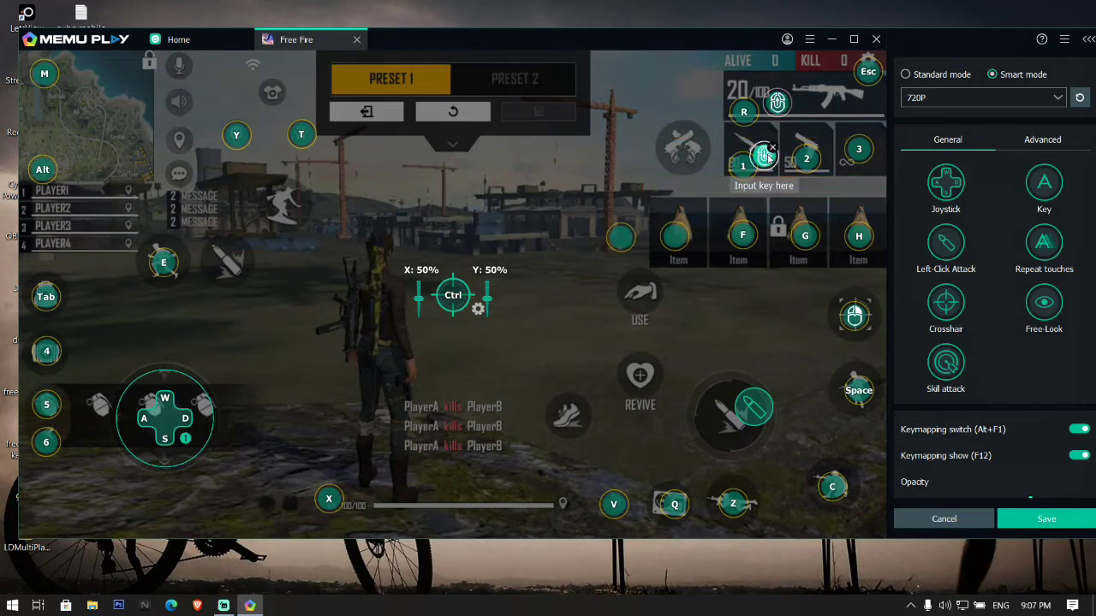
{"action": "left_click", "coordinate": [576, 219]}
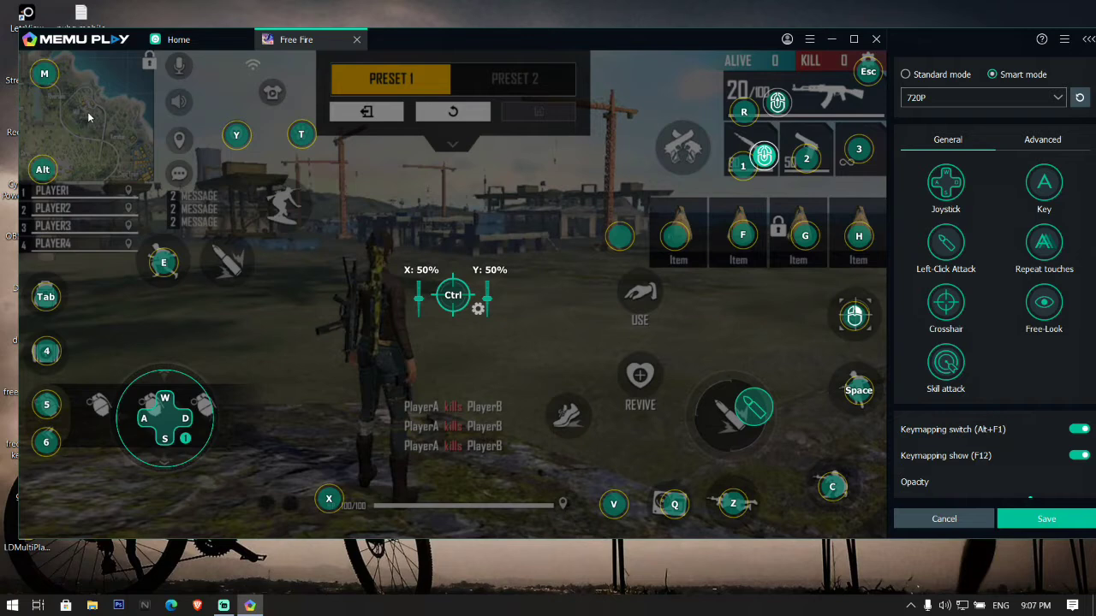
Align the M mapping on the minimap, the Q mapping on its HUD button and the left-click attack marker on the fire button.
{"action": "left_click_drag", "start_coordinate": [43, 74], "coordinate": [58, 79]}
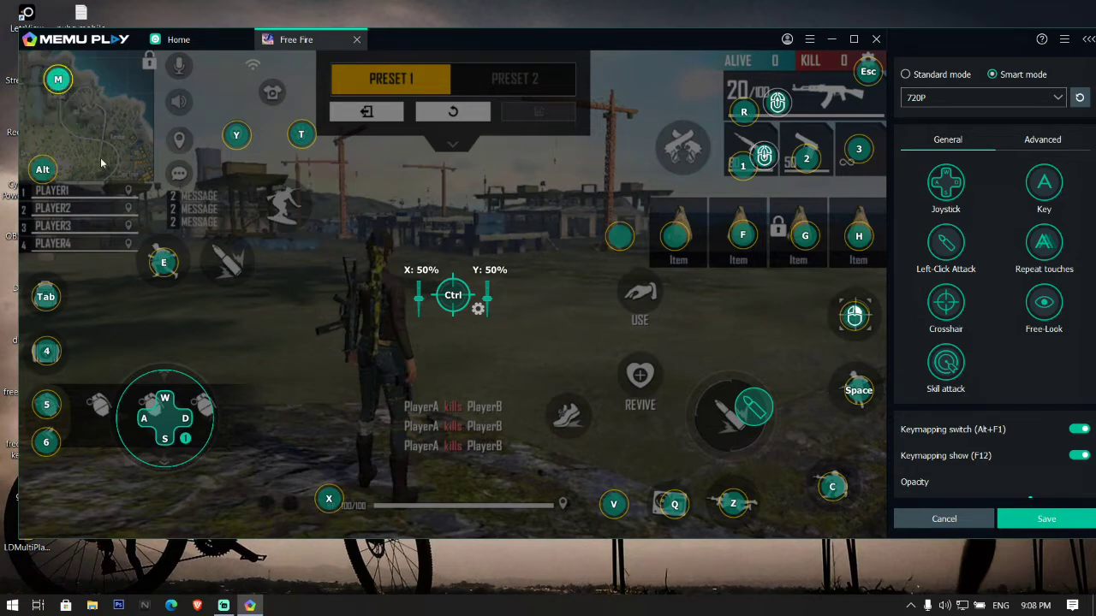
{"action": "left_click_drag", "start_coordinate": [681, 515], "coordinate": [674, 512]}
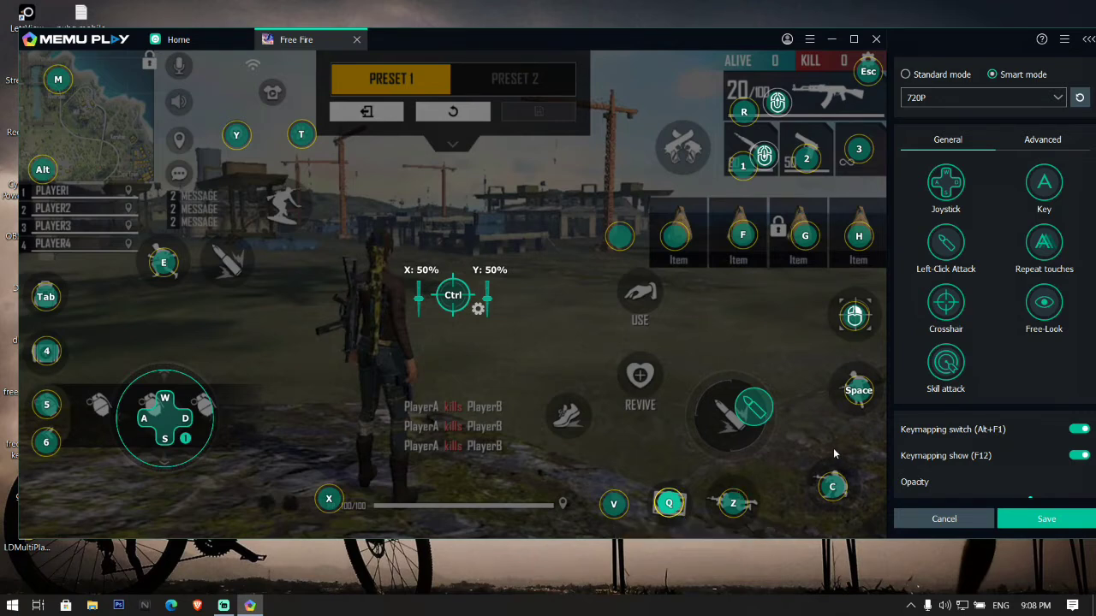
{"action": "left_click_drag", "start_coordinate": [753, 407], "coordinate": [726, 416]}
{"action": "left_click", "coordinate": [744, 508]}
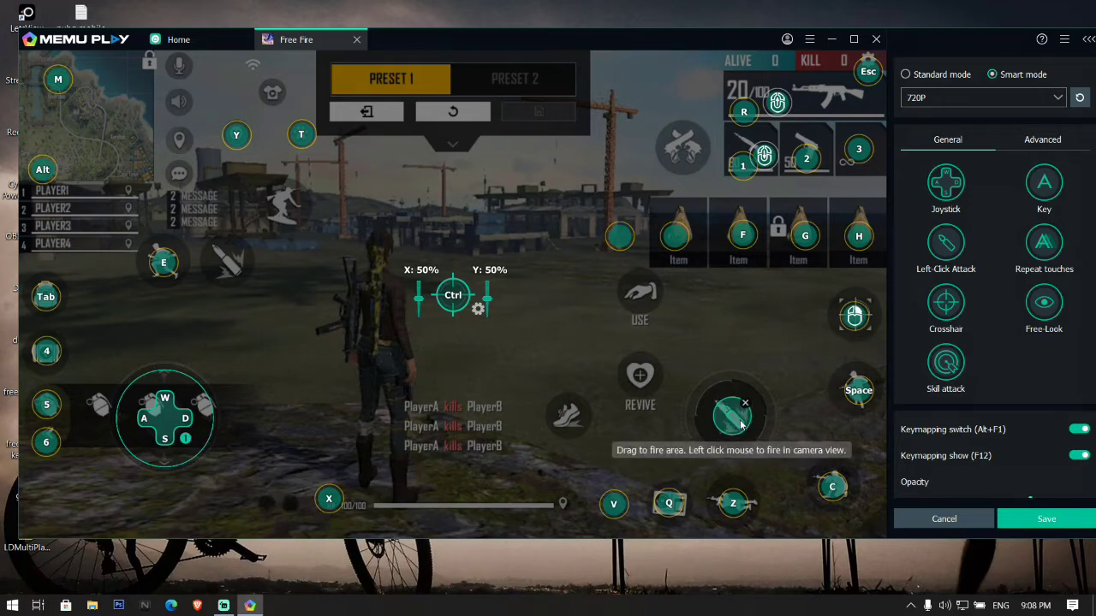
Remove the T key mapping from the pet button and assign T to the Revive button.
{"action": "left_click", "coordinate": [639, 379]}
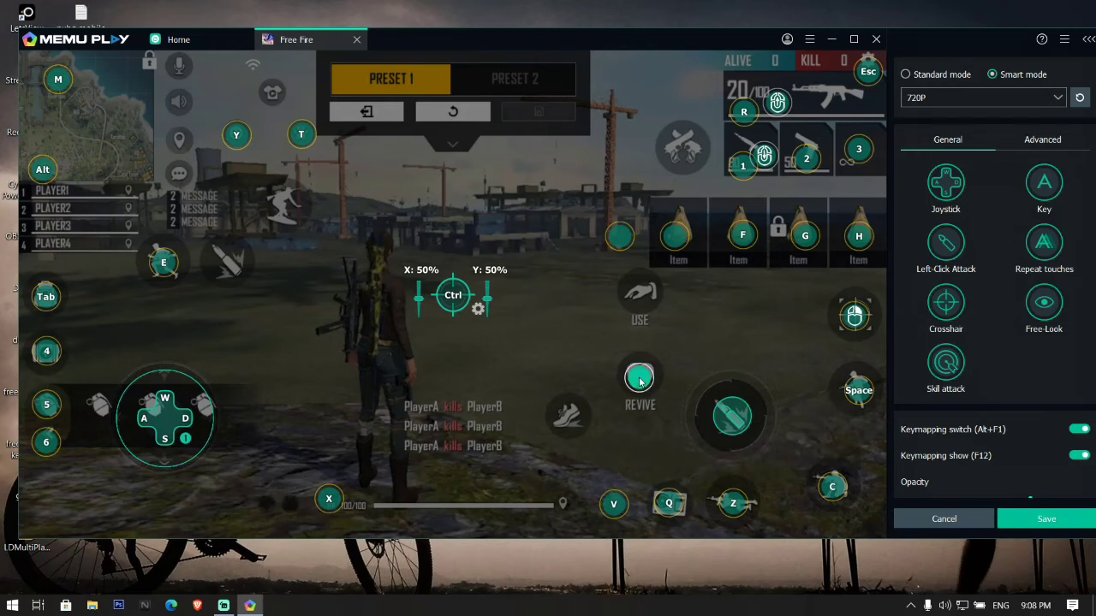
{"action": "left_click", "coordinate": [311, 130]}
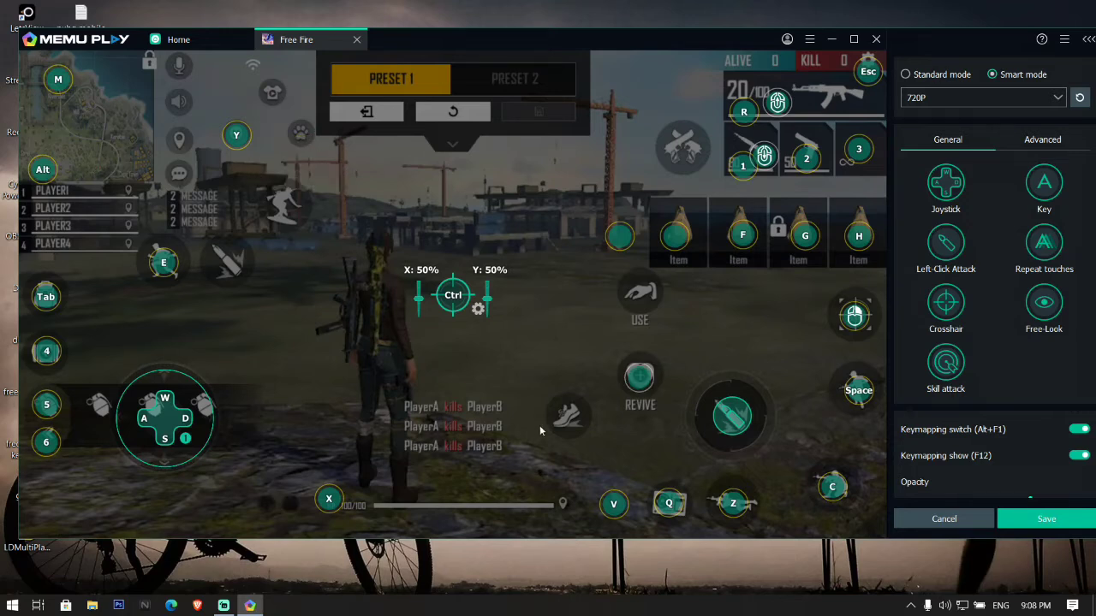
{"action": "left_click", "coordinate": [640, 381]}
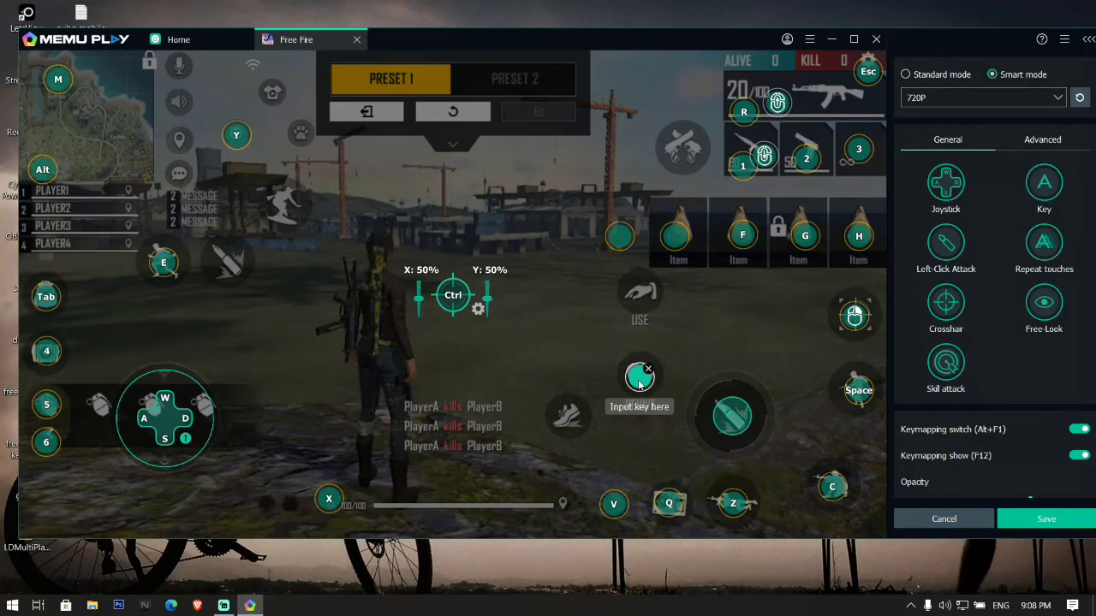
{"action": "key", "text": "t"}
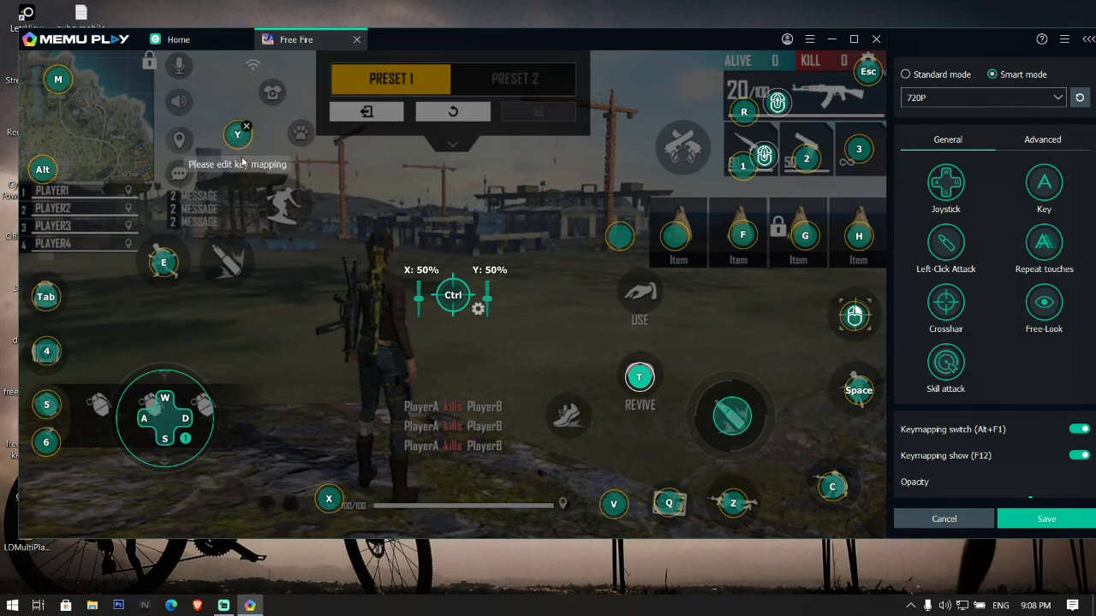
Nudge the Y, 4 and 5 key mappings over their HUD buttons.
{"action": "mouse_move", "coordinate": [239, 135]}
{"action": "left_mouse_down"}
{"action": "mouse_move", "coordinate": [244, 159]}
{"action": "mouse_move", "coordinate": [238, 135]}
{"action": "left_mouse_up"}
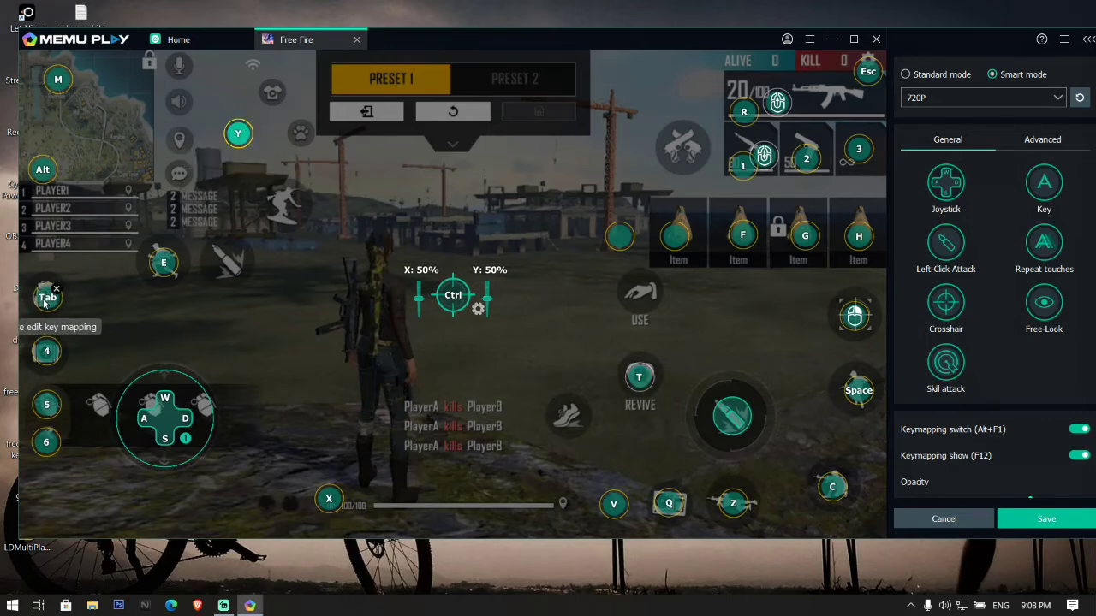
{"action": "left_click_drag", "start_coordinate": [52, 353], "coordinate": [41, 354]}
{"action": "mouse_move", "coordinate": [46, 404]}
{"action": "left_mouse_down"}
{"action": "mouse_move", "coordinate": [116, 390]}
{"action": "mouse_move", "coordinate": [52, 405]}
{"action": "left_mouse_up"}
Delete the 6 key mapping below the grenade row and move the X mapping to the left of the HP bar.
{"action": "mouse_move", "coordinate": [52, 456]}
{"action": "left_mouse_down"}
{"action": "mouse_move", "coordinate": [81, 484]}
{"action": "mouse_move", "coordinate": [63, 466]}
{"action": "left_mouse_up"}
{"action": "left_click_drag", "start_coordinate": [65, 414], "coordinate": [59, 413]}
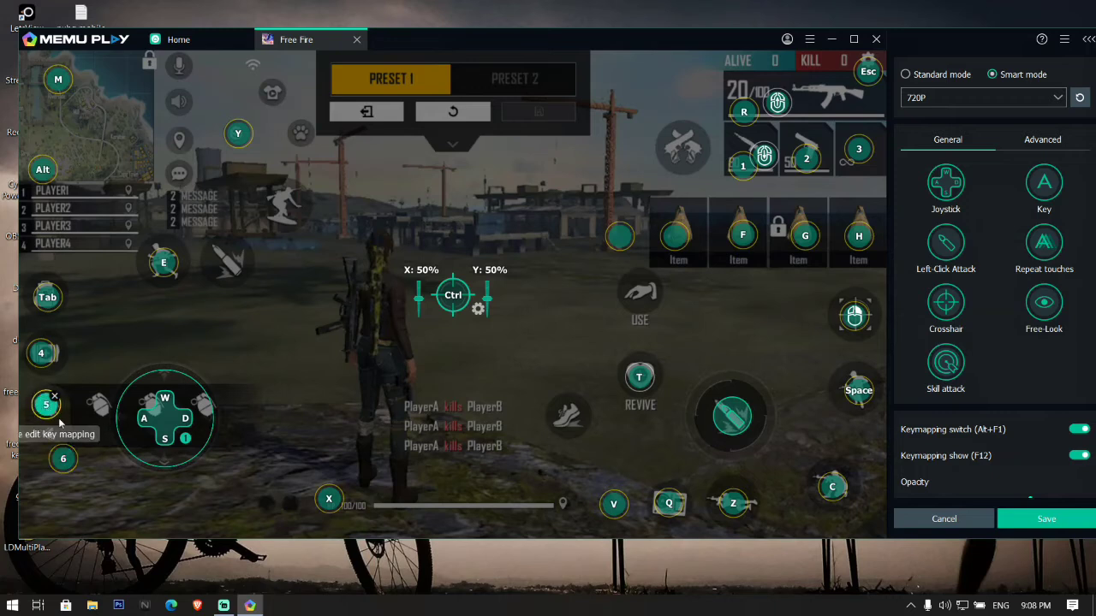
{"action": "left_click_drag", "start_coordinate": [65, 463], "coordinate": [75, 464]}
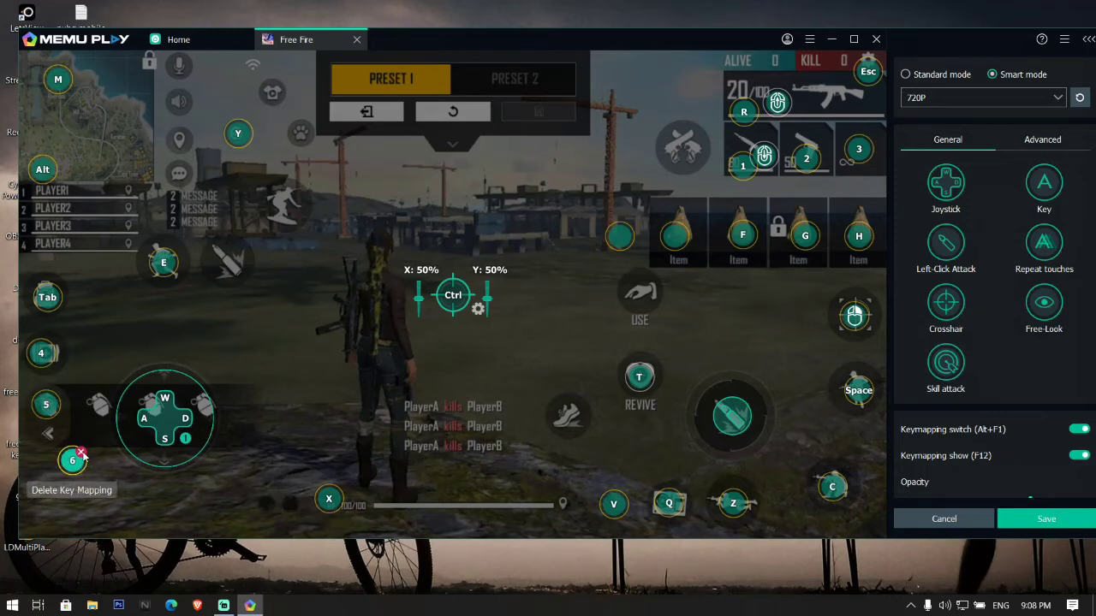
{"action": "left_click", "coordinate": [82, 454]}
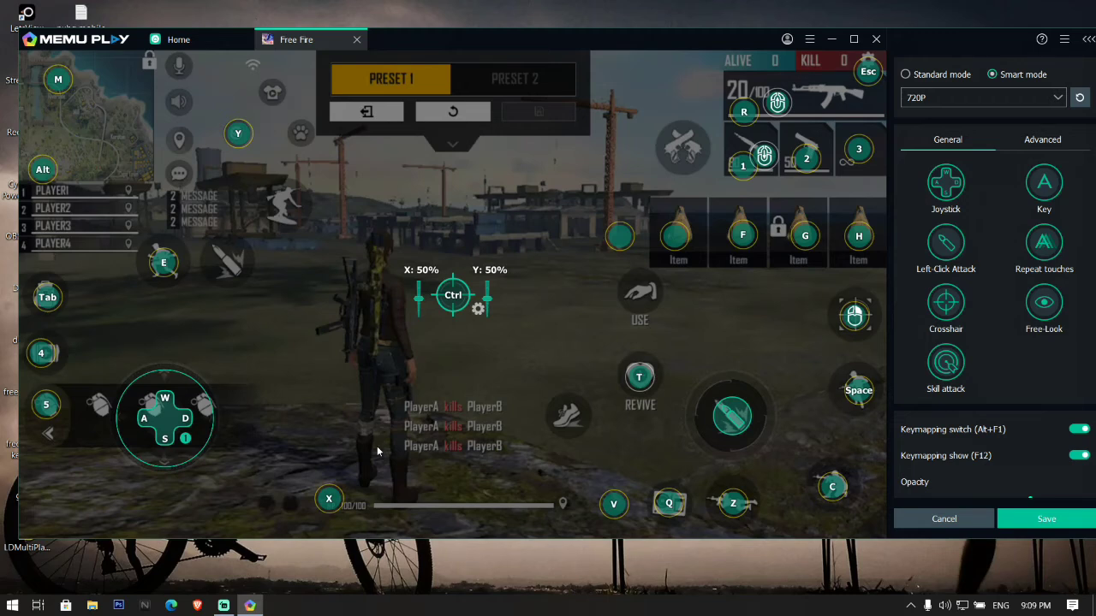
{"action": "left_click_drag", "start_coordinate": [329, 499], "coordinate": [280, 506]}
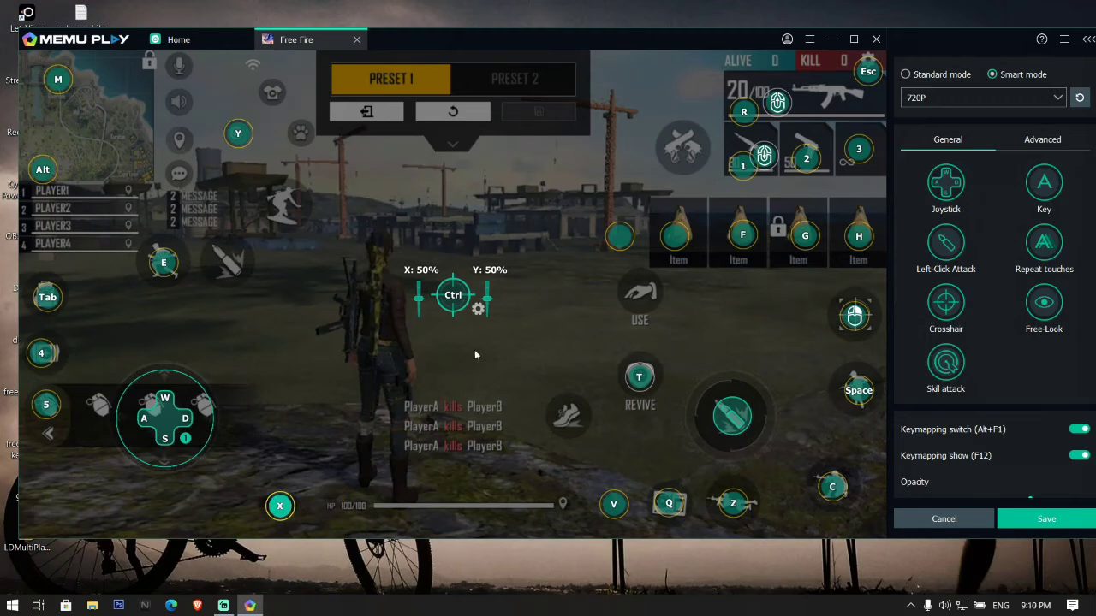